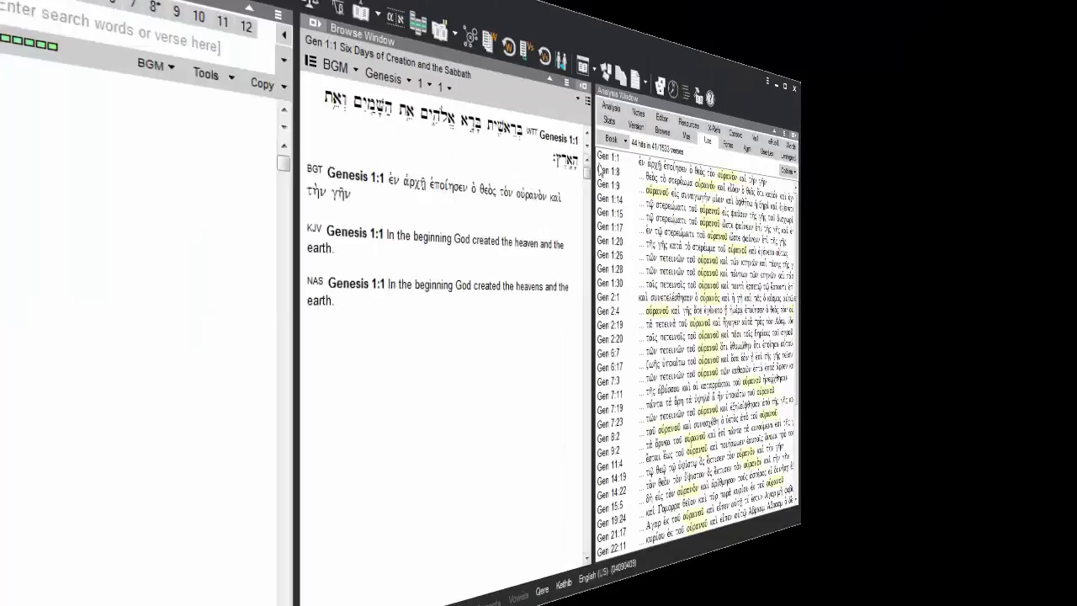
Widen the Use tab hit list to Entire Version, then bring the range choices back up.
left_click(678, 126)
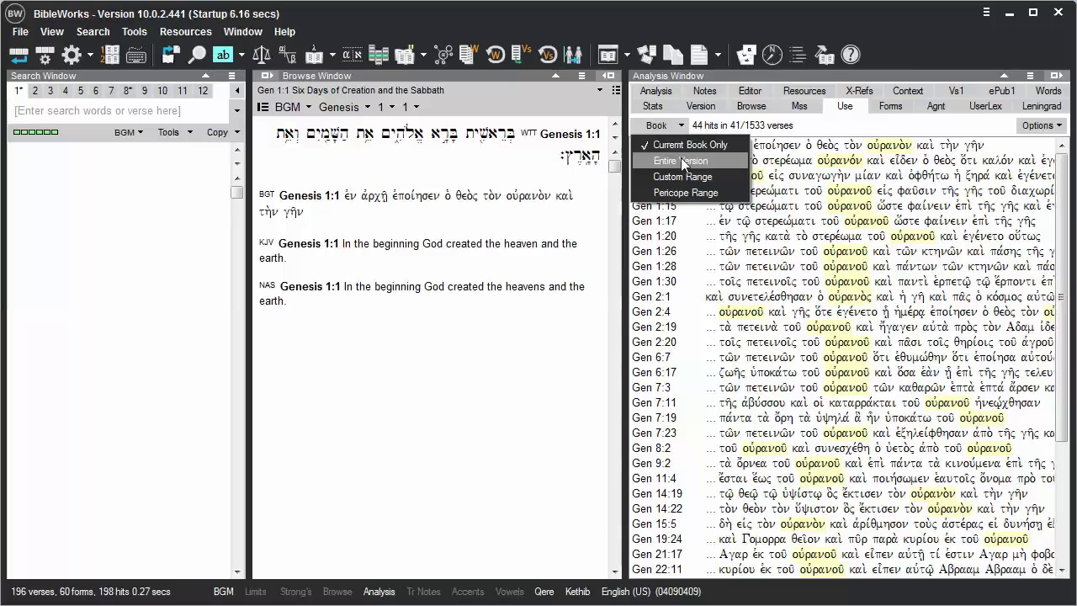
left_click(680, 160)
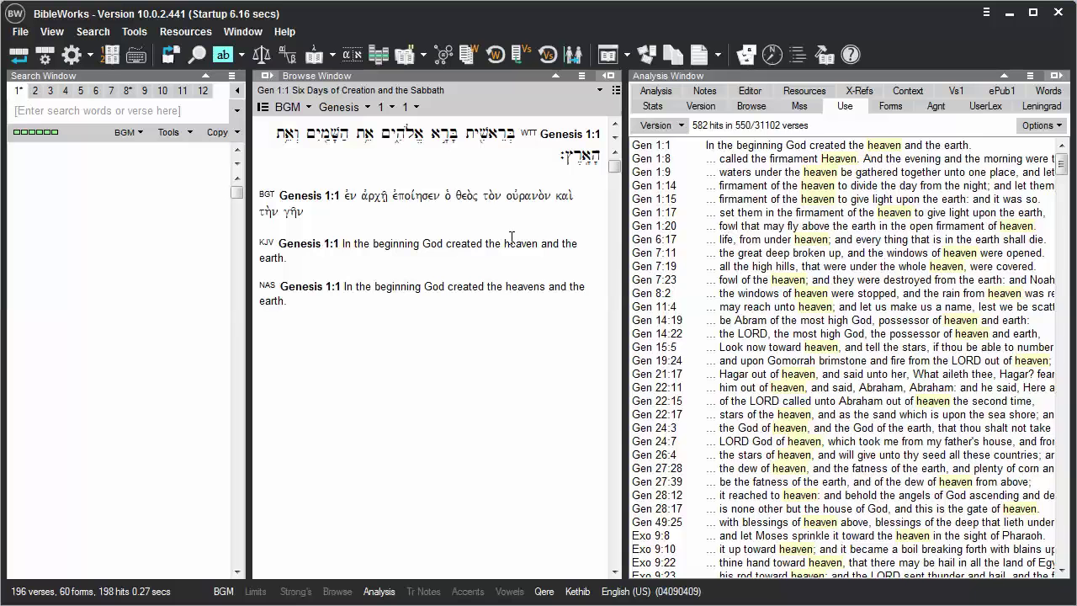
left_click(642, 127)
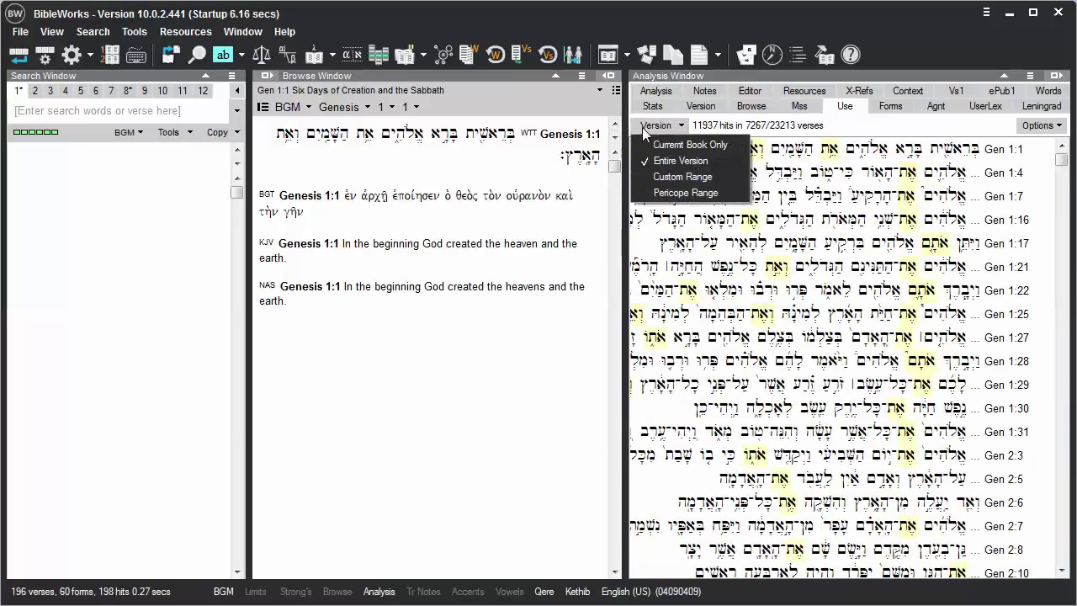
Show Custom Range hits with search limits set to Luke and Acts, then clear the limits.
left_click(680, 178)
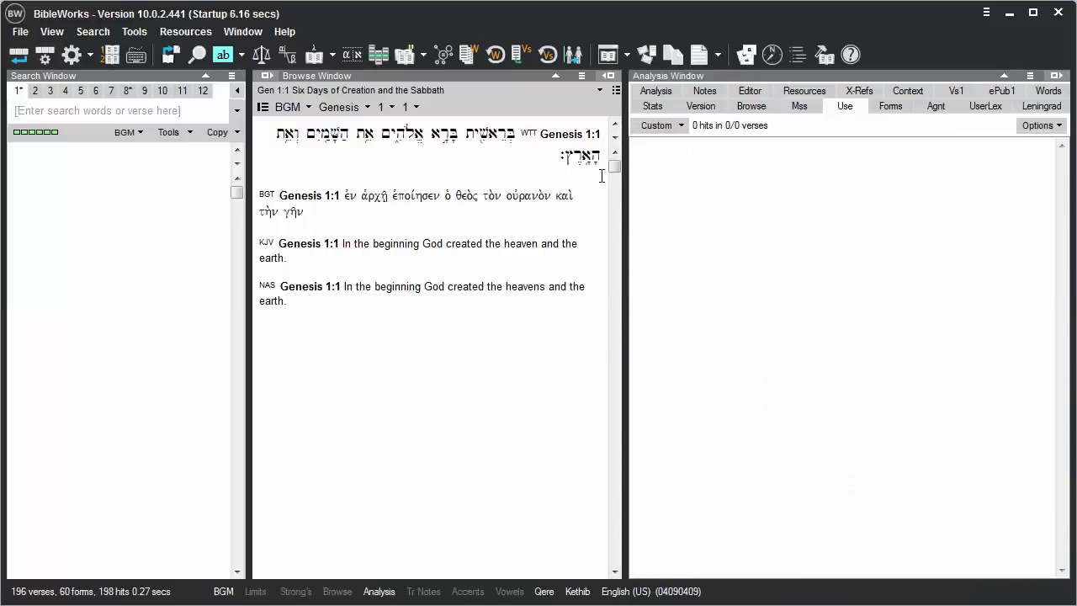
left_click(177, 112)
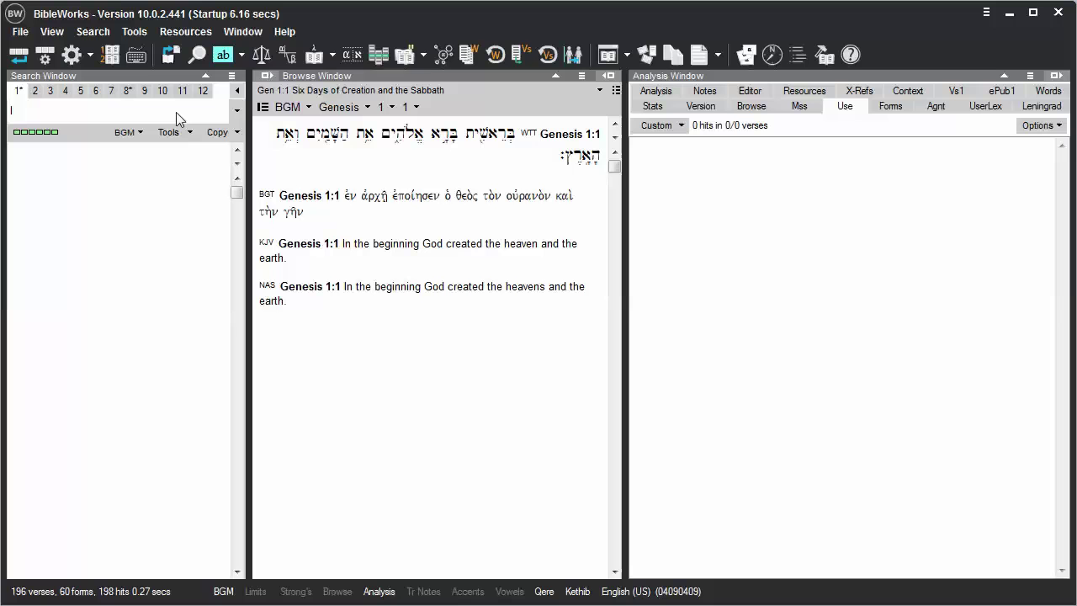
type("lu")
type("k;")
type(" act")
key("Return")
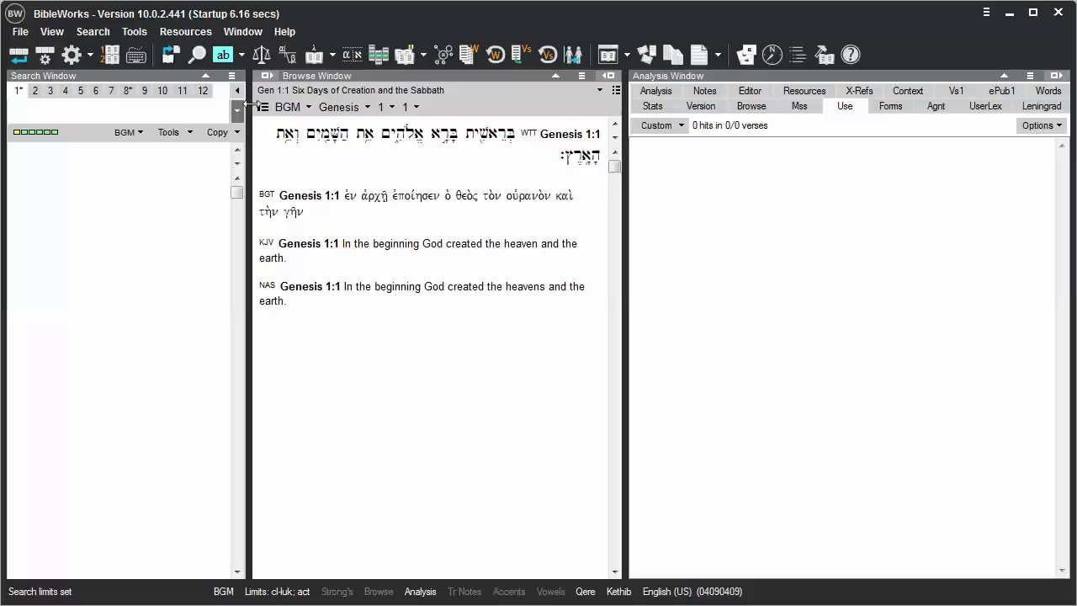
left_click(648, 130)
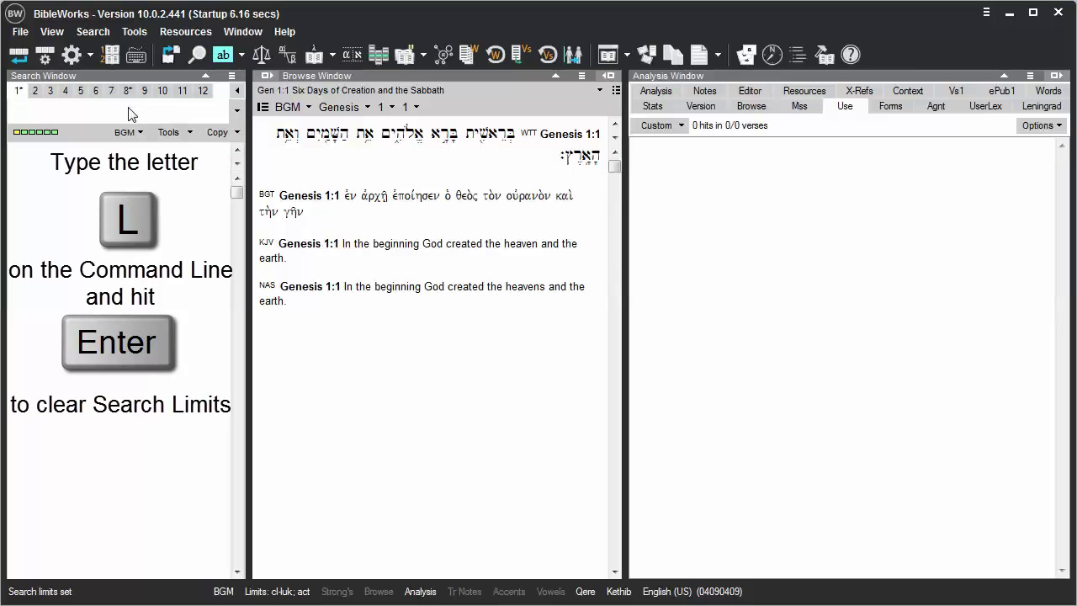
type("l")
key("Return")
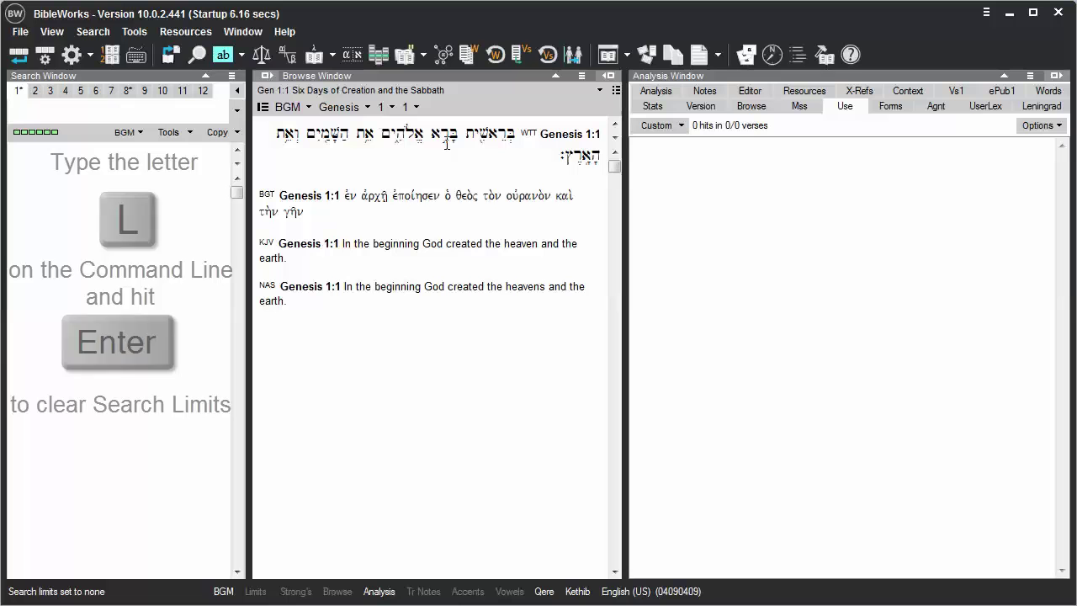
Set the hit range to Pericope Range and browse the Genesis pericope and outline lists.
left_click(660, 126)
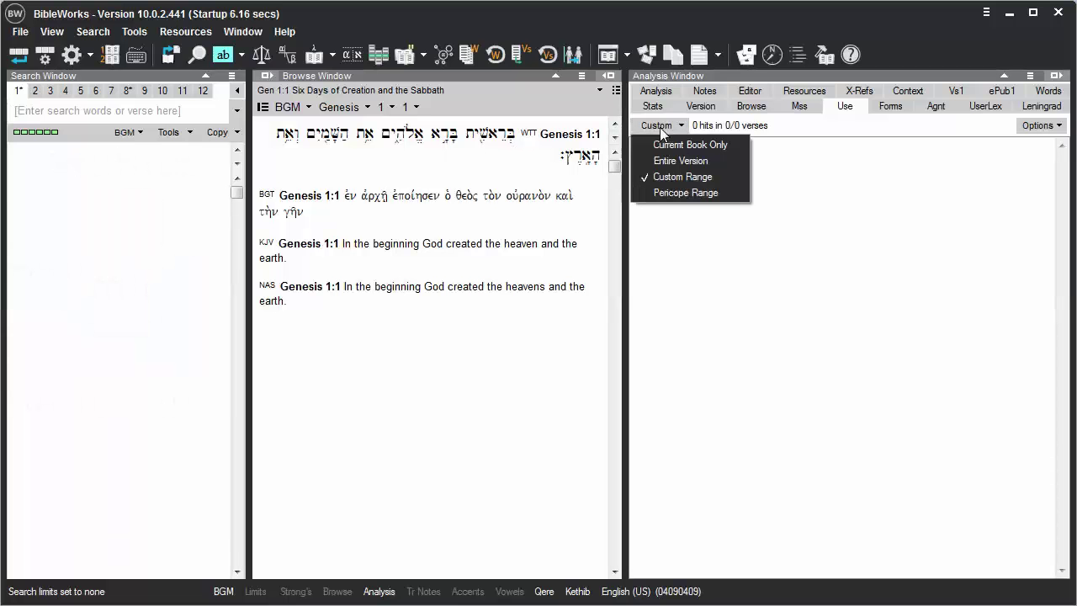
left_click(665, 189)
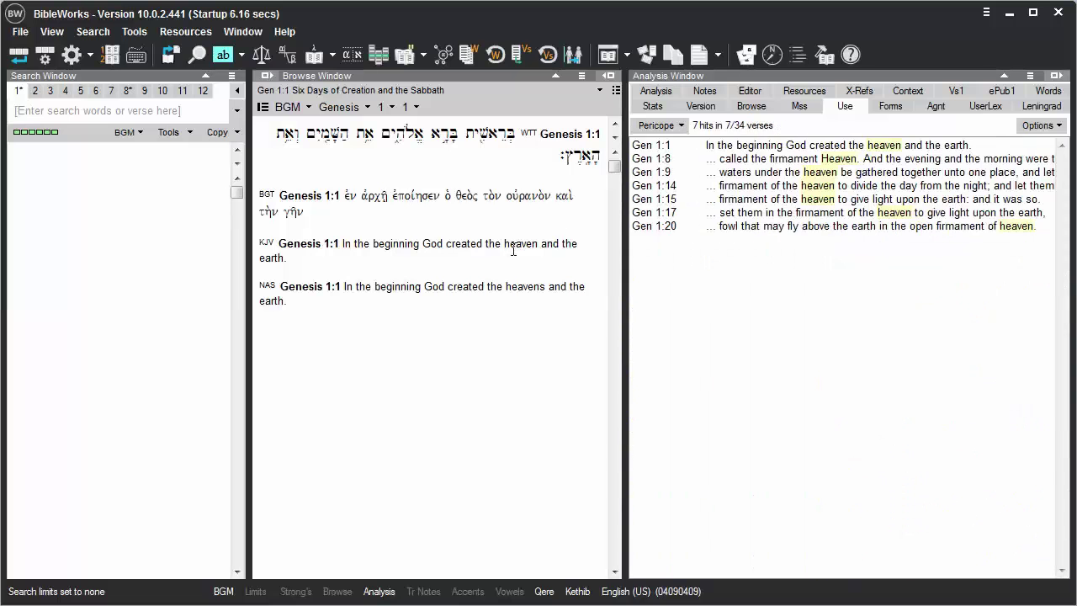
left_click(416, 94)
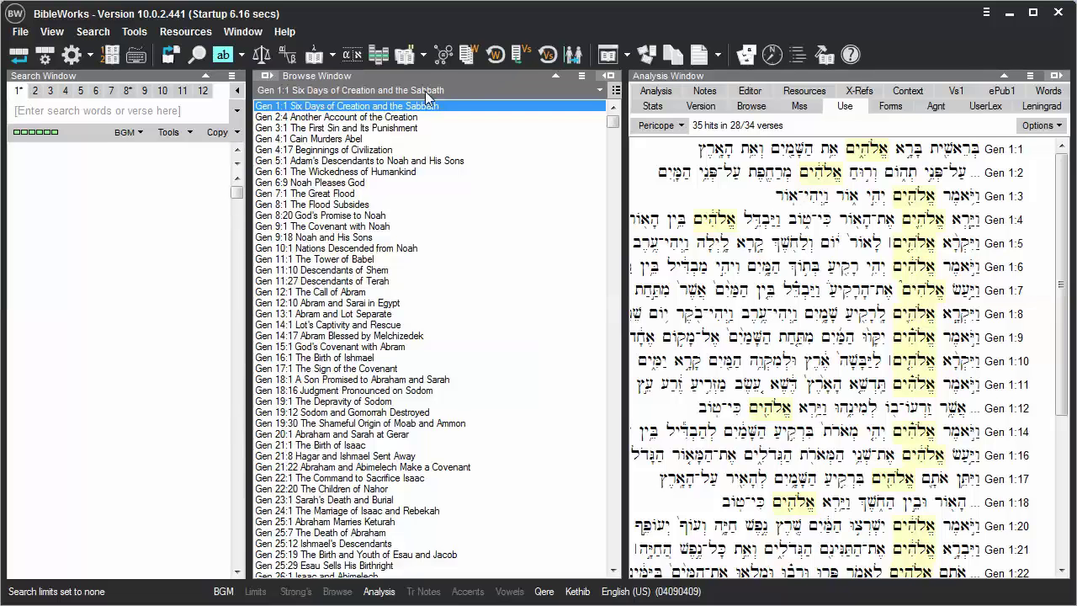
left_click(539, 80)
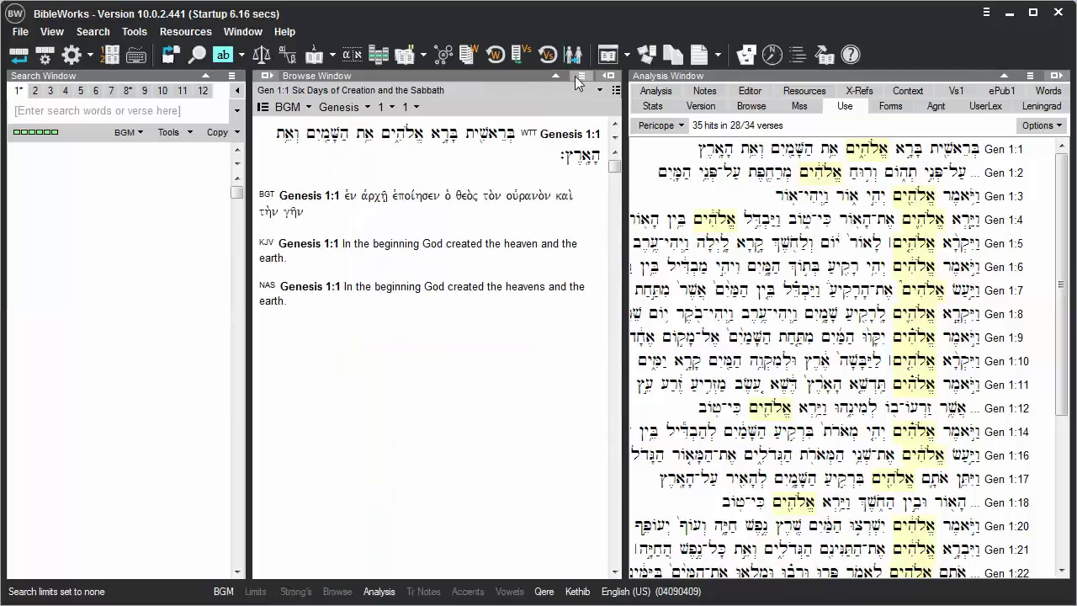
left_click(616, 90)
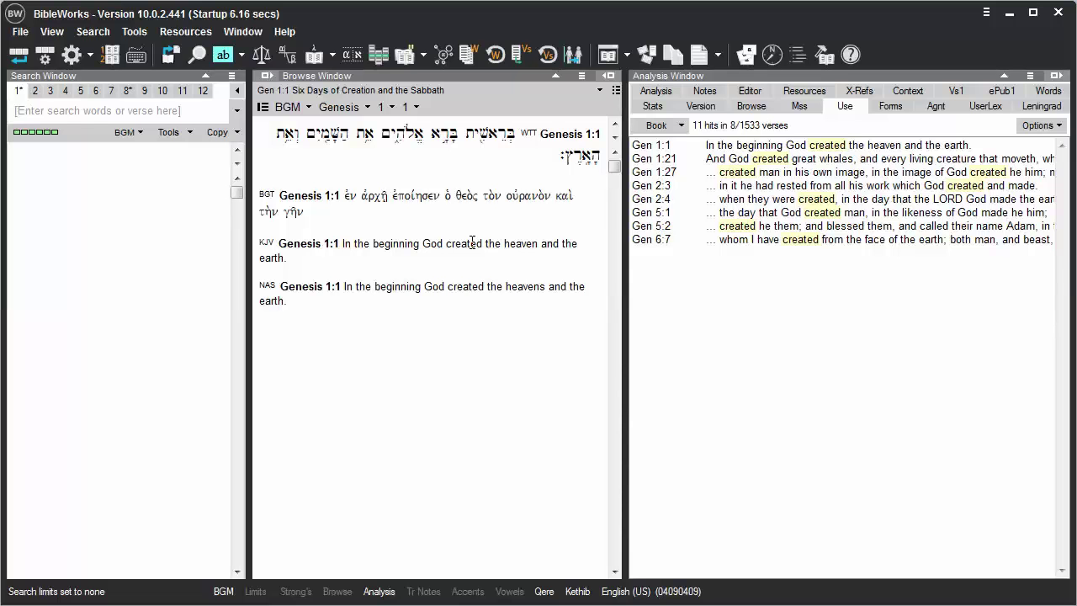
Enable the 'Use Link Stemming (English only)' fuzzy search option on the command line.
left_click(124, 111)
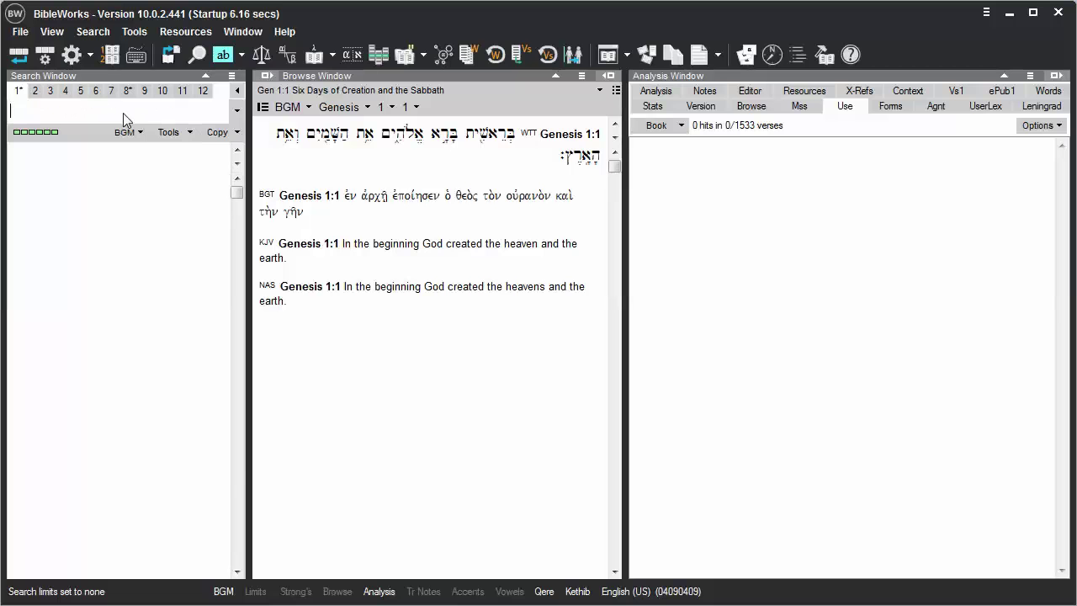
right_click(123, 113)
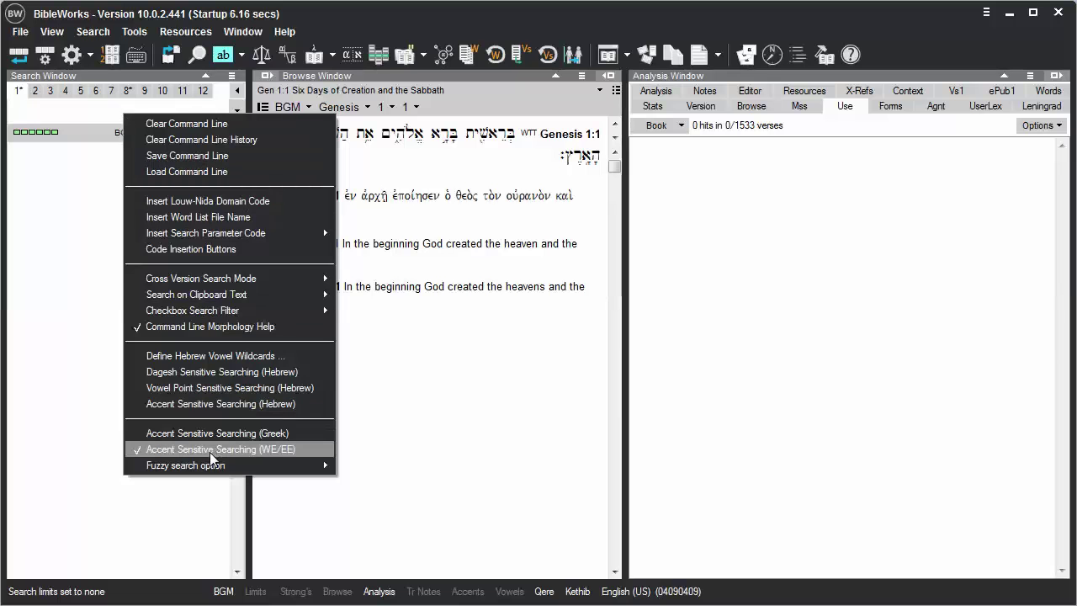
mouse_move(186, 466)
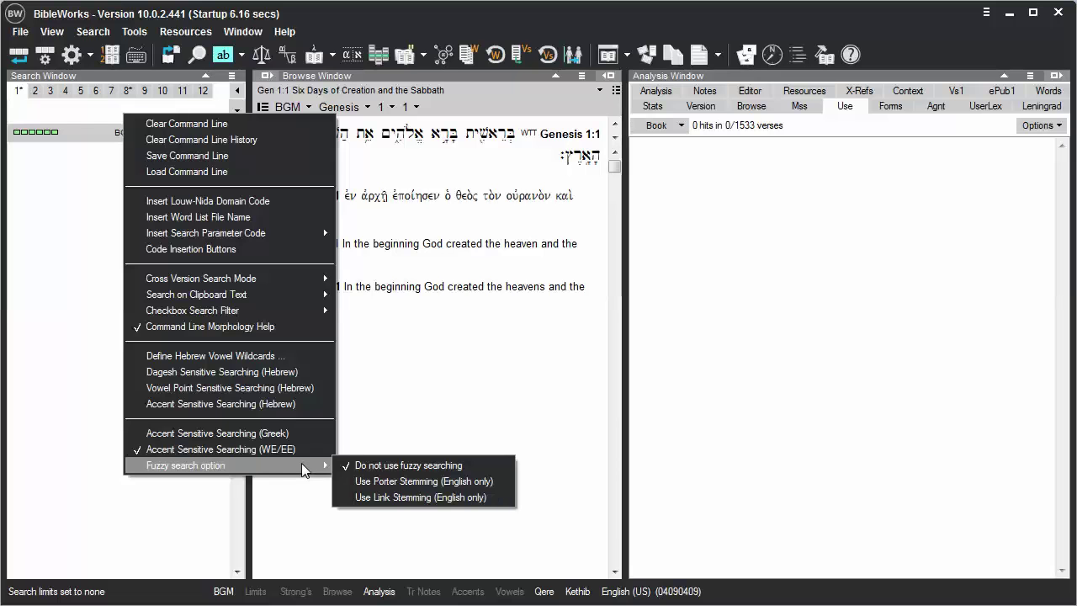
left_click(402, 496)
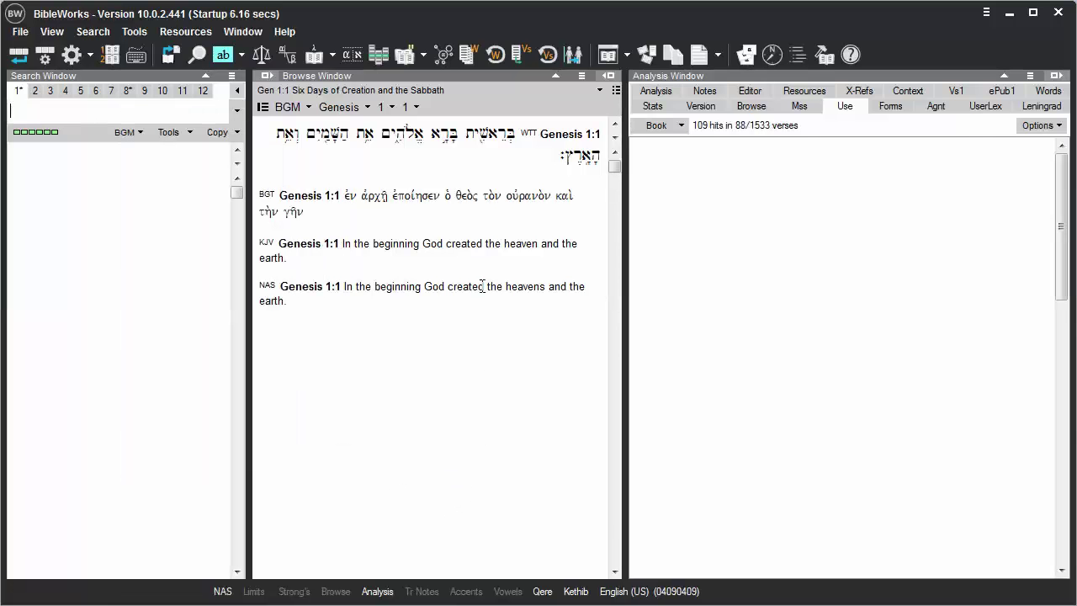
mouse_move(468, 243)
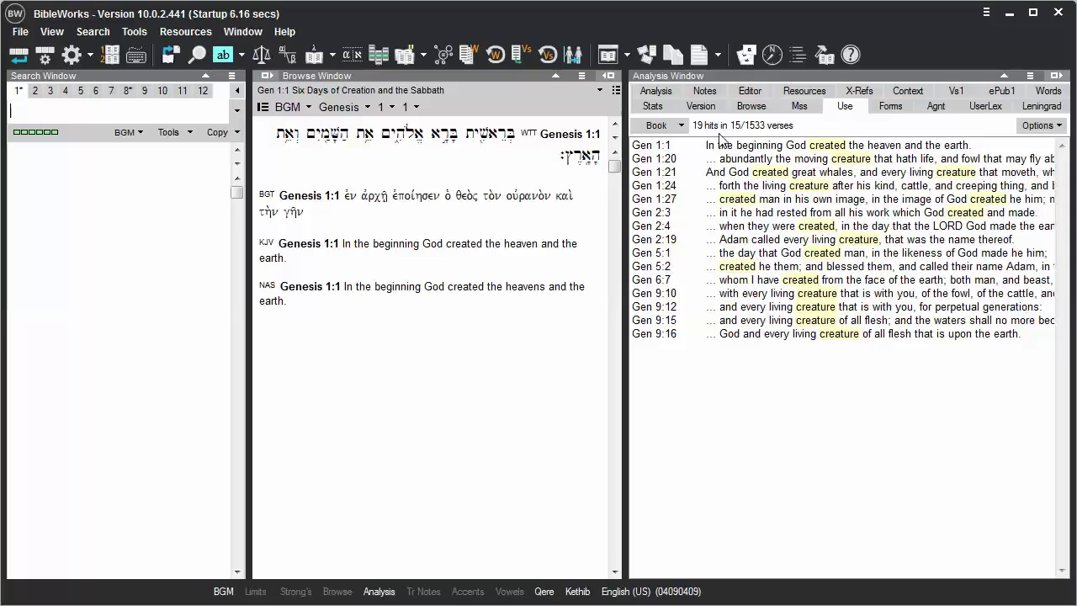
Widen the fuzzy 'created' hits to Entire Version (106 hits) and show the usage list's Options.
left_click(680, 127)
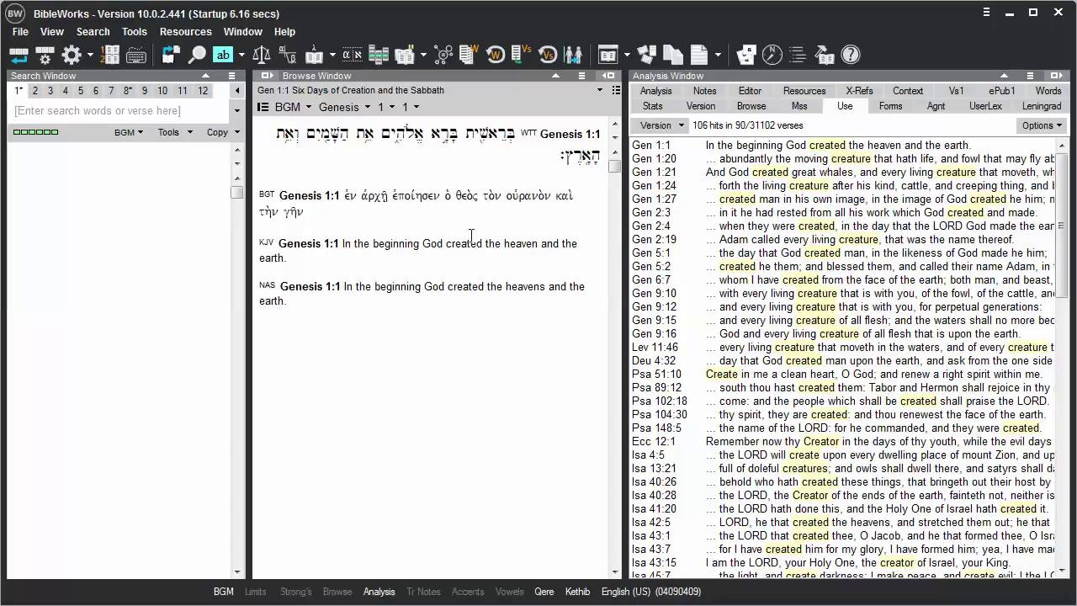
left_click(1032, 129)
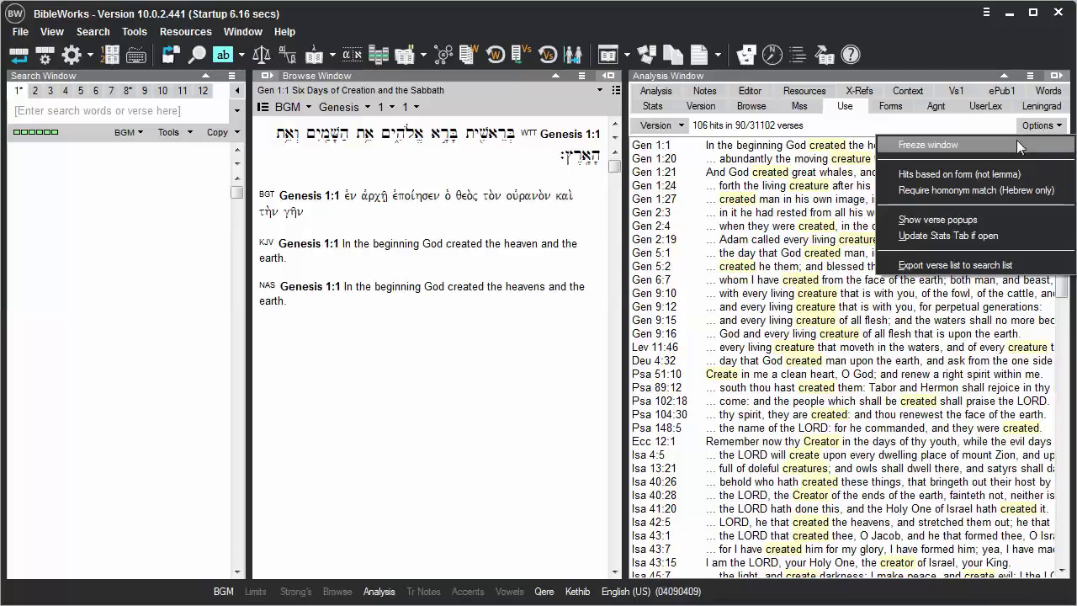
Export the 106-hit verse list to the search list, enable Update Stats Tab, and split the analysis area.
left_click(996, 266)
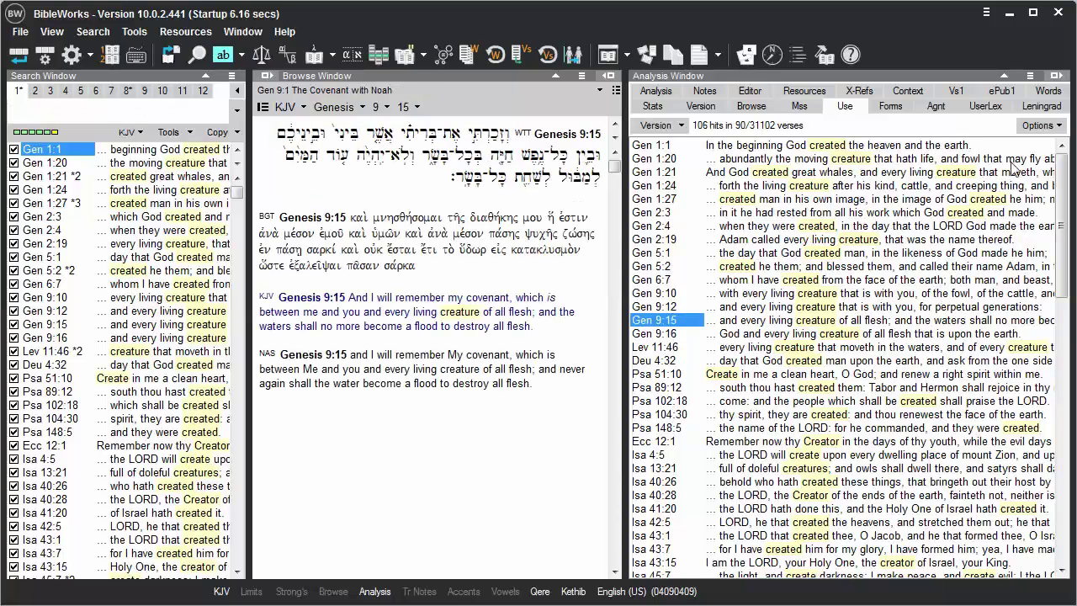
left_click(1037, 126)
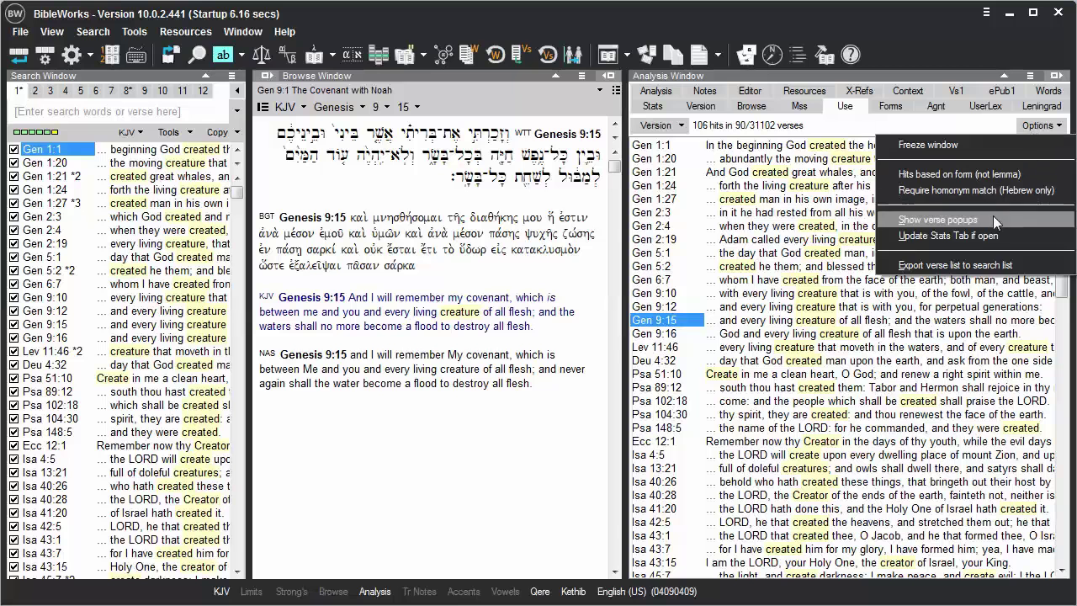
left_click(986, 236)
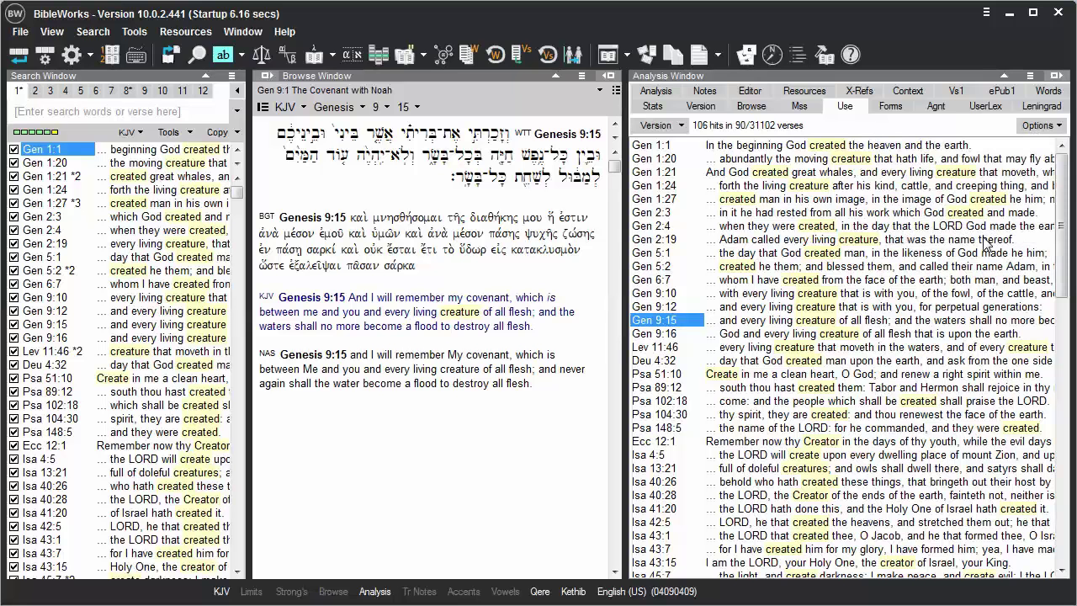
left_click(1058, 77)
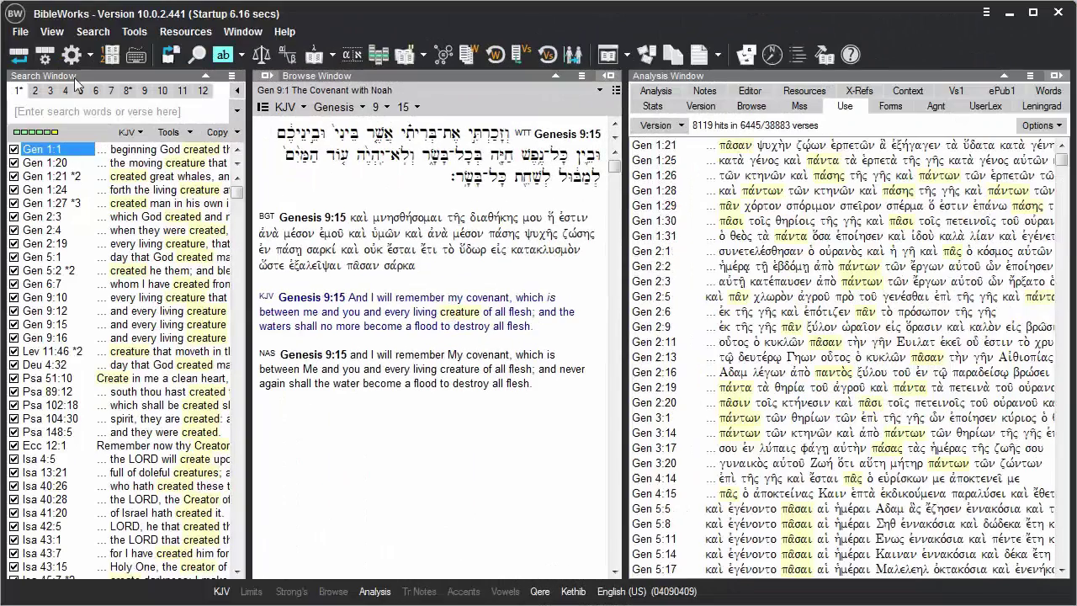
Set the command line's fuzzy search option to 'Do not use fuzzy searching'.
right_click(109, 117)
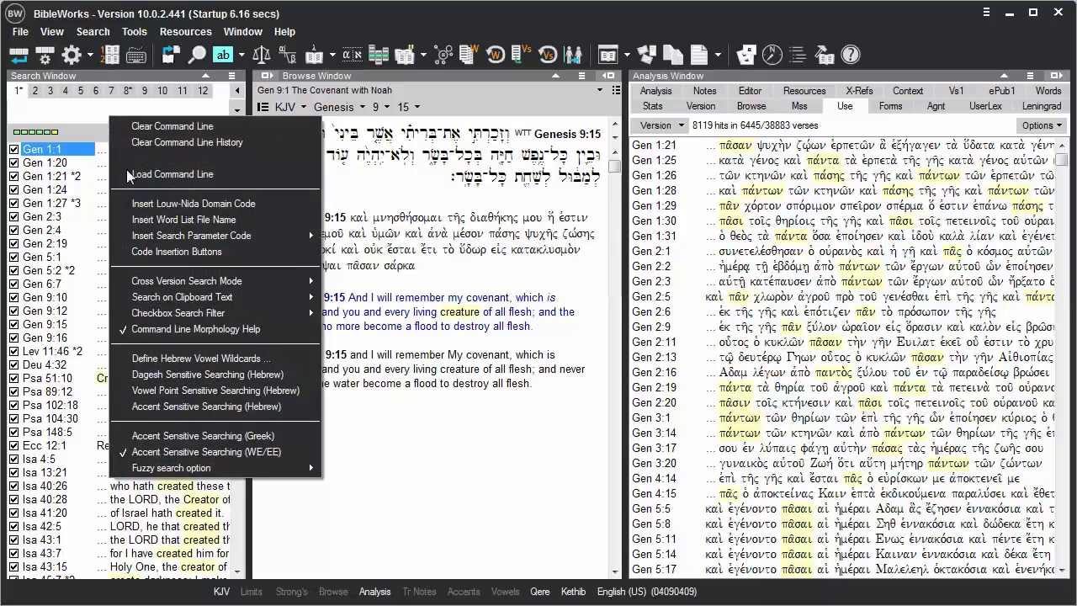
mouse_move(172, 467)
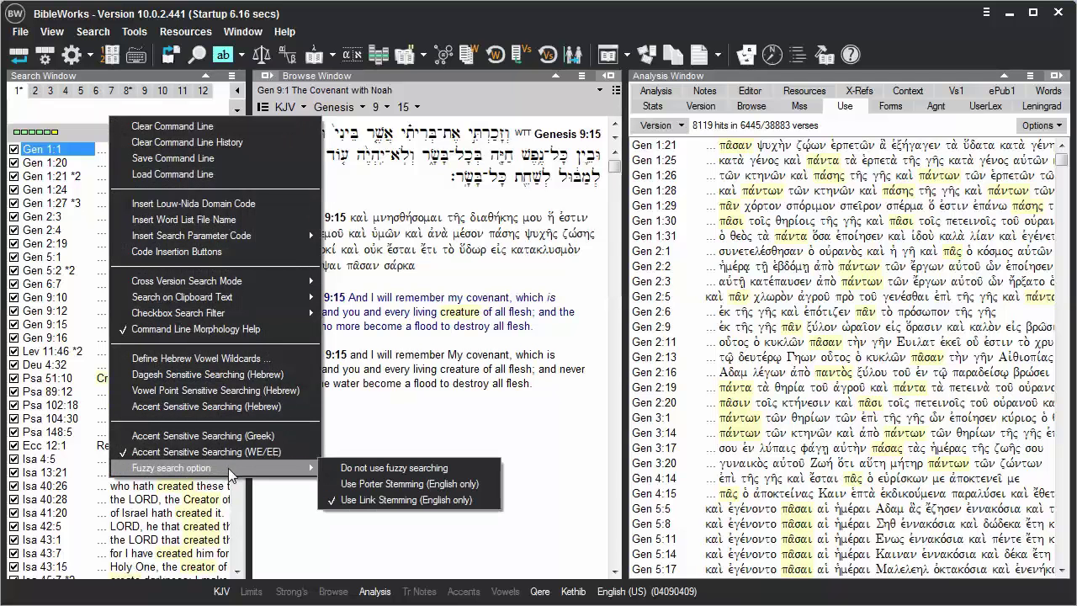
left_click(367, 468)
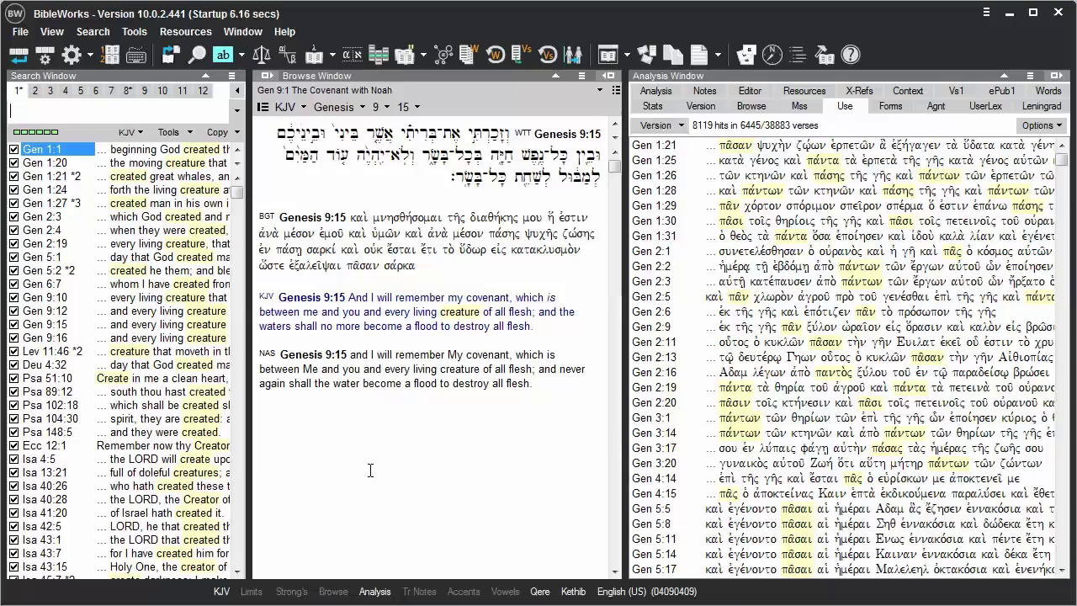